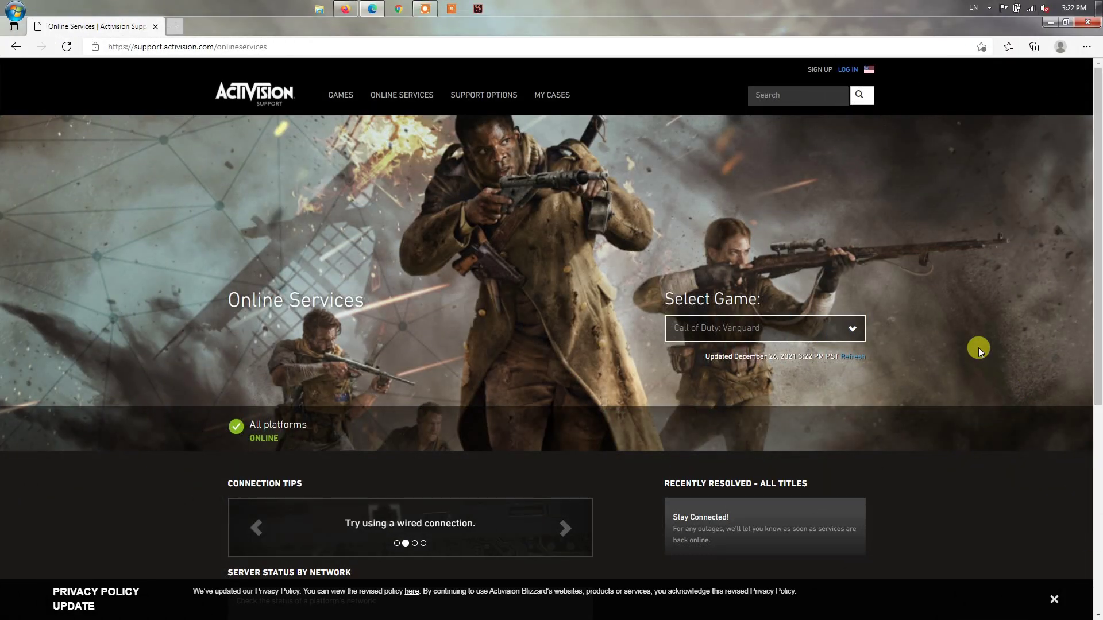
- Check Call of Duty: Modern Warfare server status and confirm all platforms are online
click(853, 331)
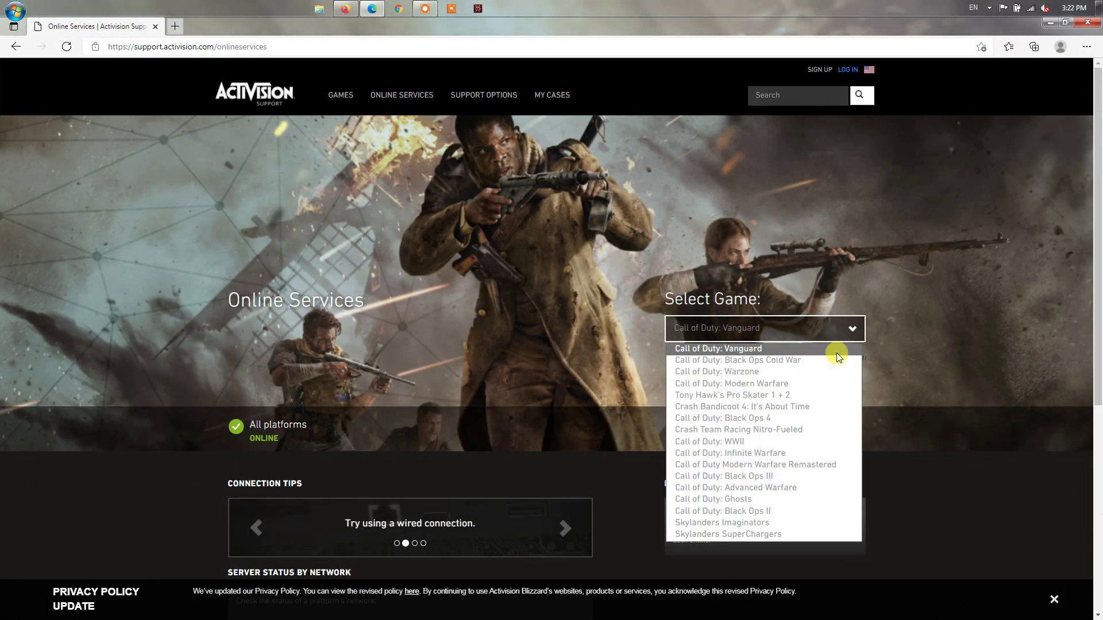
click(778, 384)
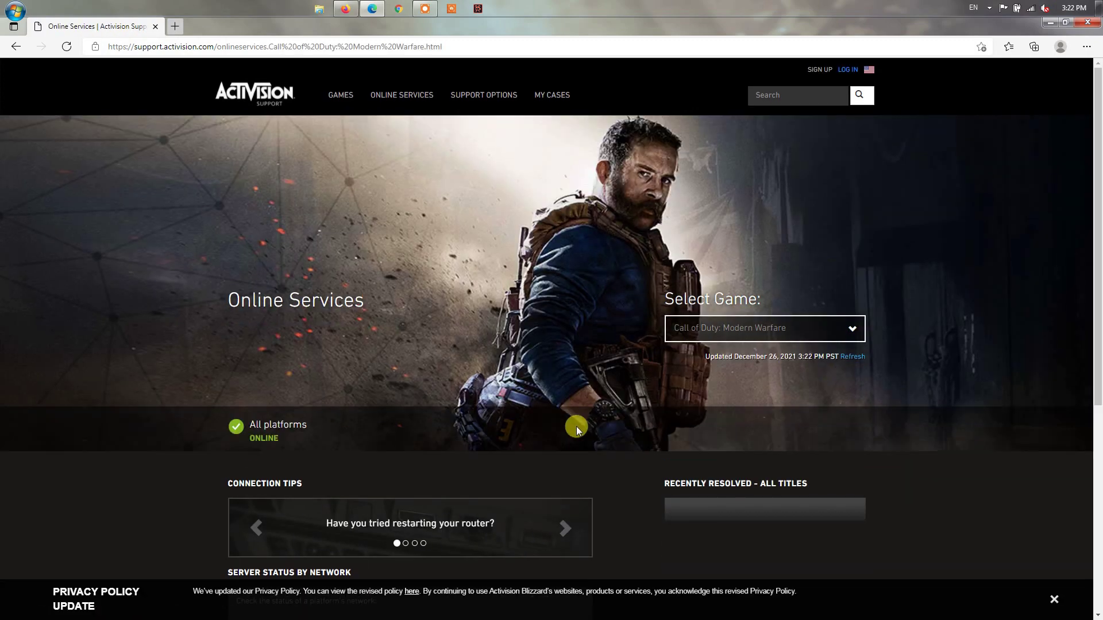
scroll(577, 426, down, 3)
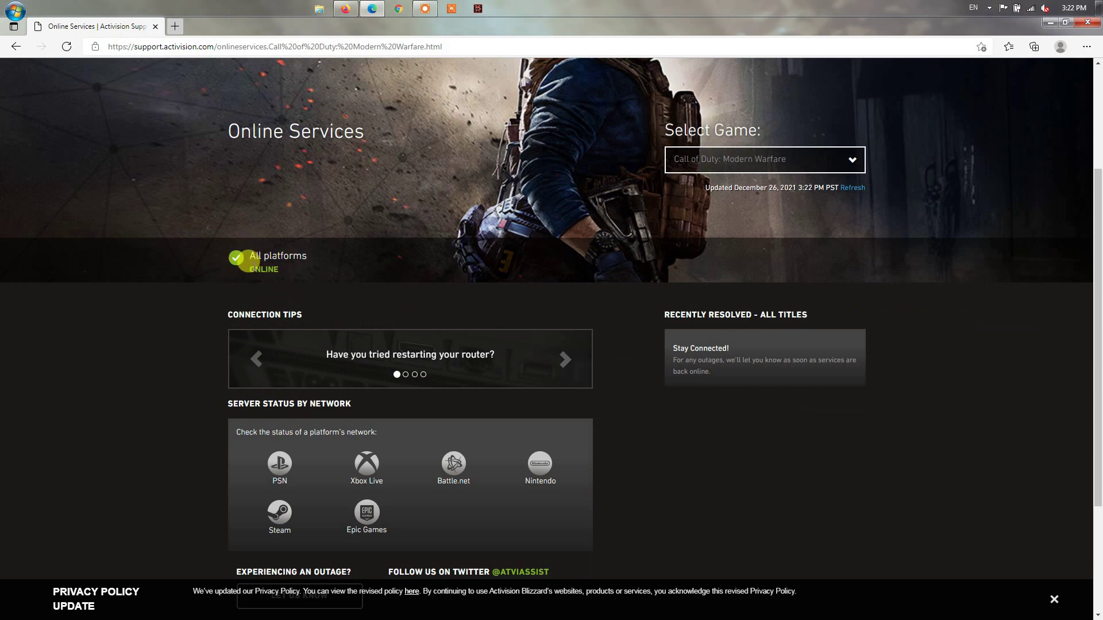
drag(249, 256, 288, 271)
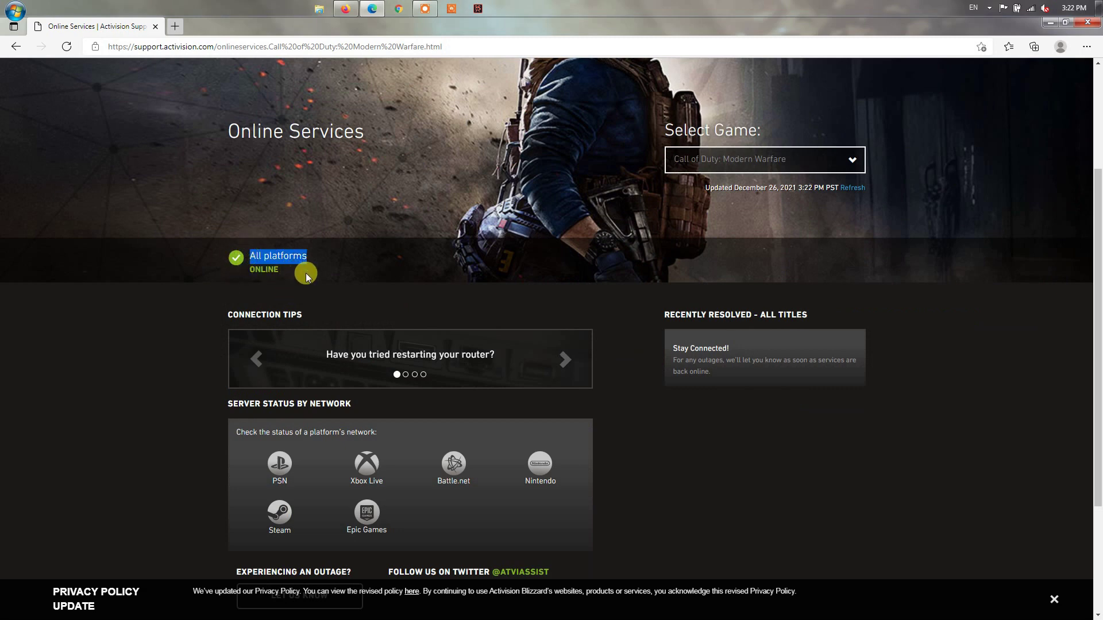
click(653, 409)
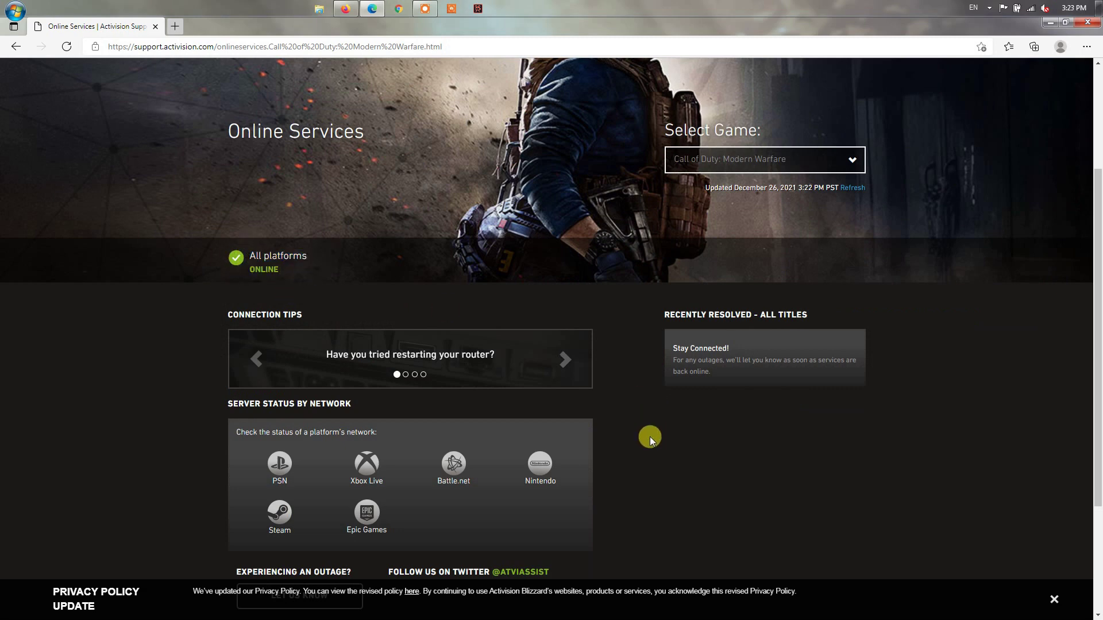
scroll(669, 440, down, 3)
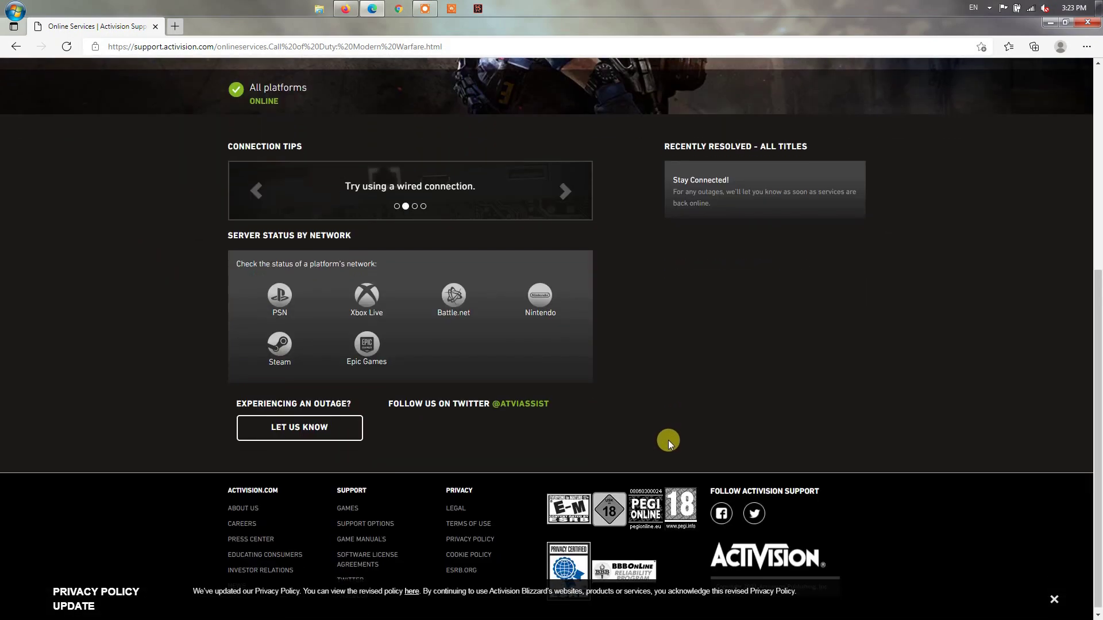
scroll(607, 418, up, 3)
scroll(609, 418, up, 3)
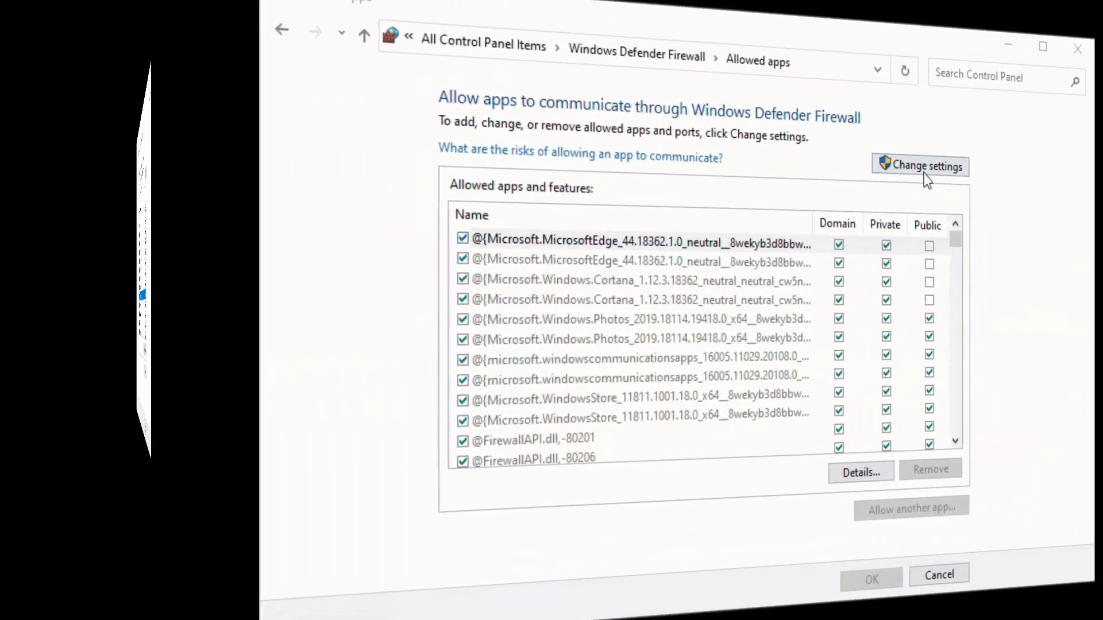
- Unlock the firewall's allowed-apps list for editing and start adding another app as an exception
click(786, 154)
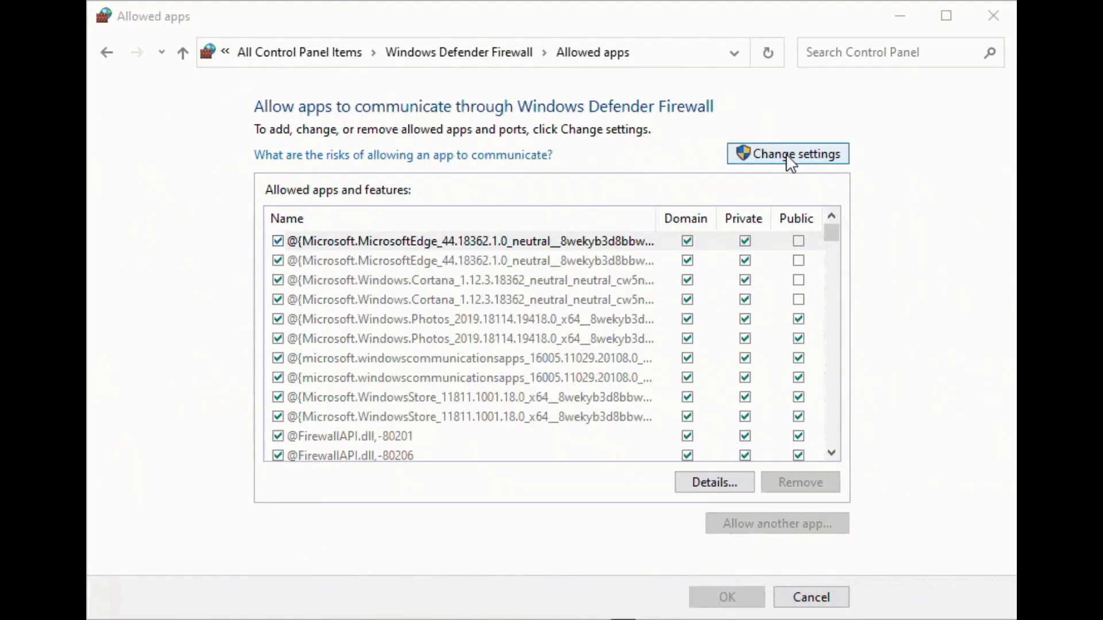
click(787, 155)
click(748, 525)
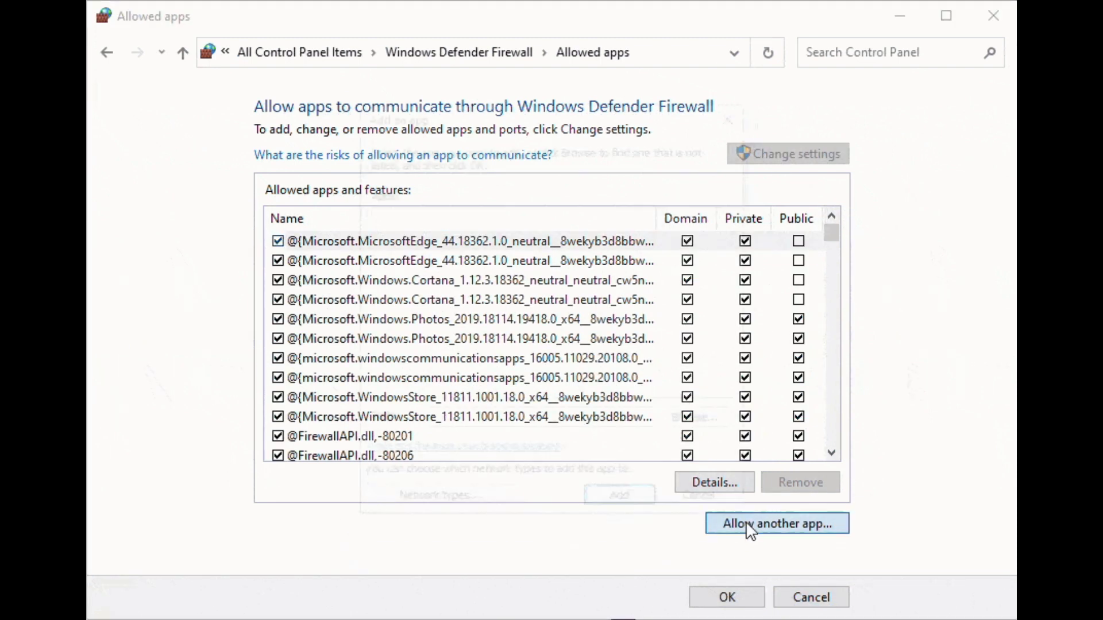
click(787, 155)
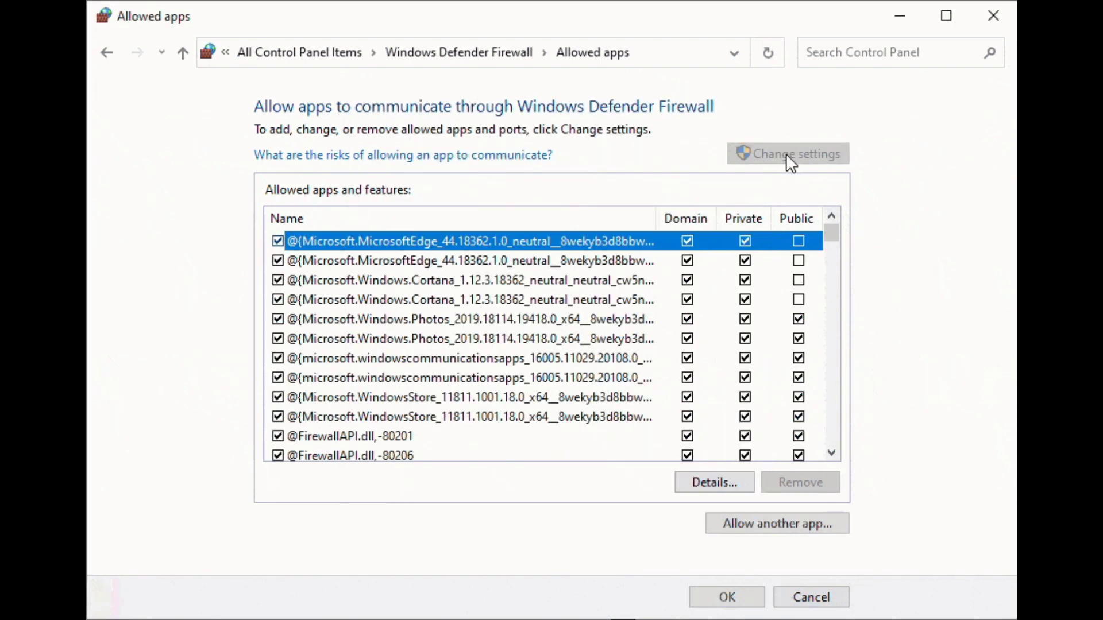
click(746, 523)
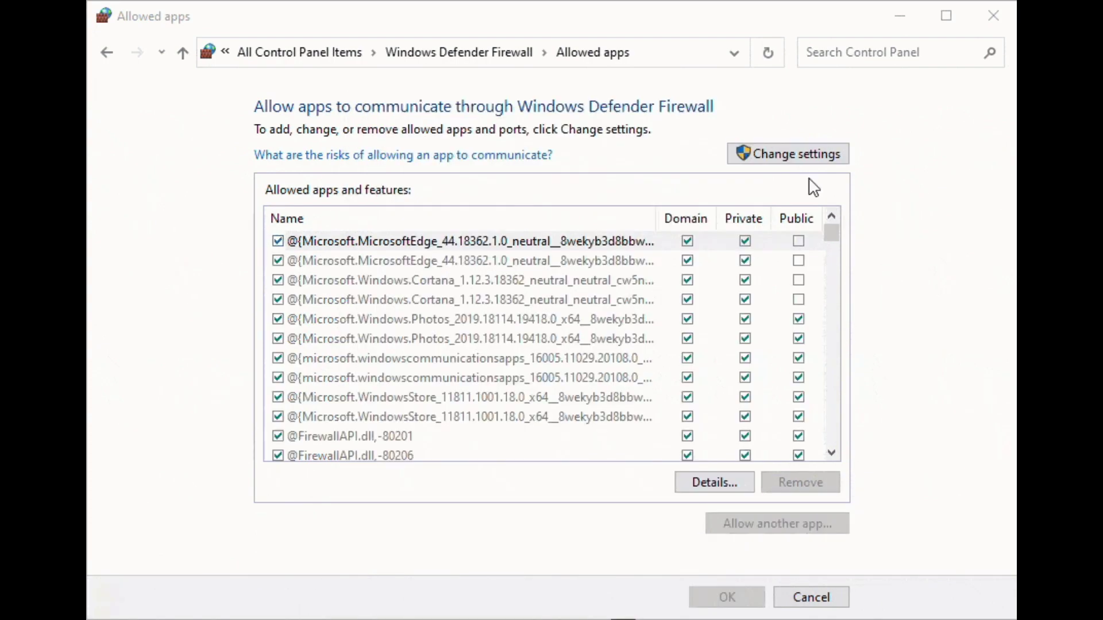
click(785, 154)
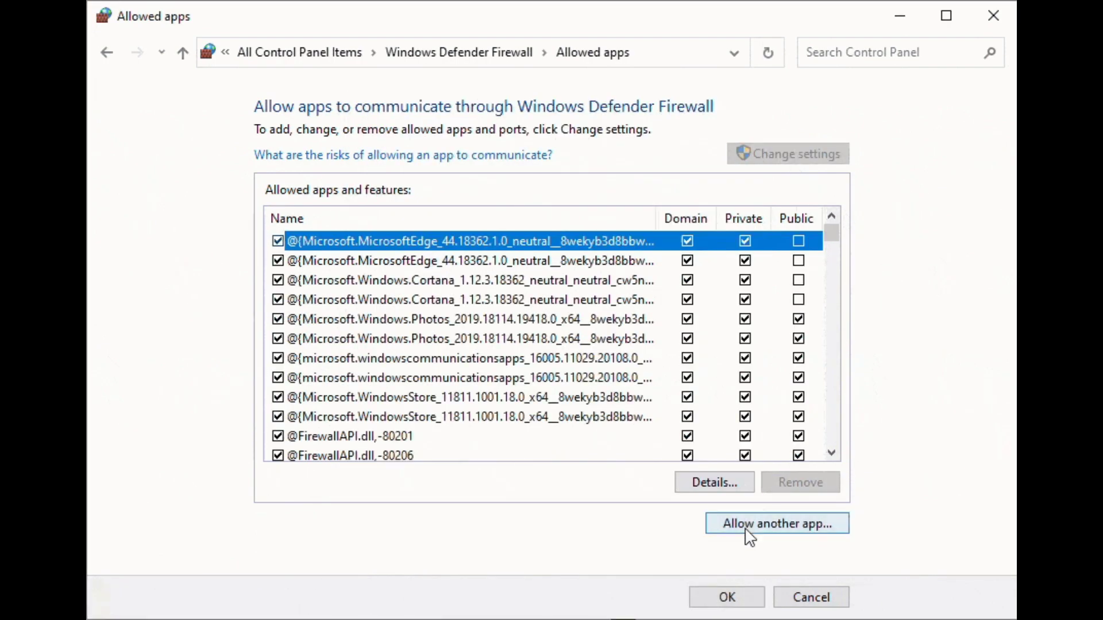
click(746, 523)
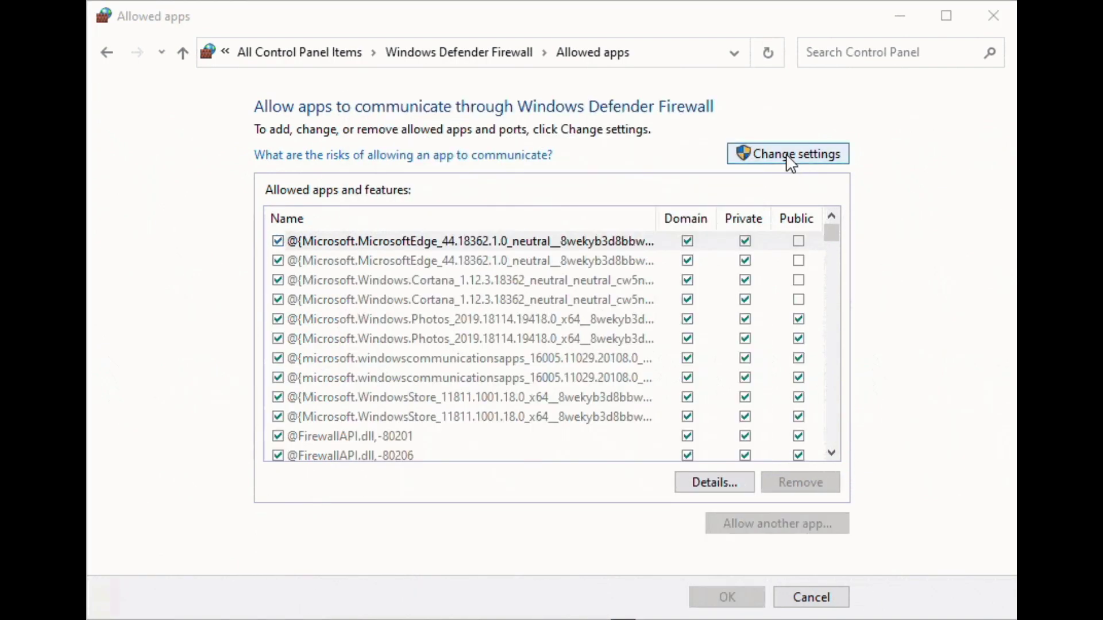
click(786, 153)
click(707, 524)
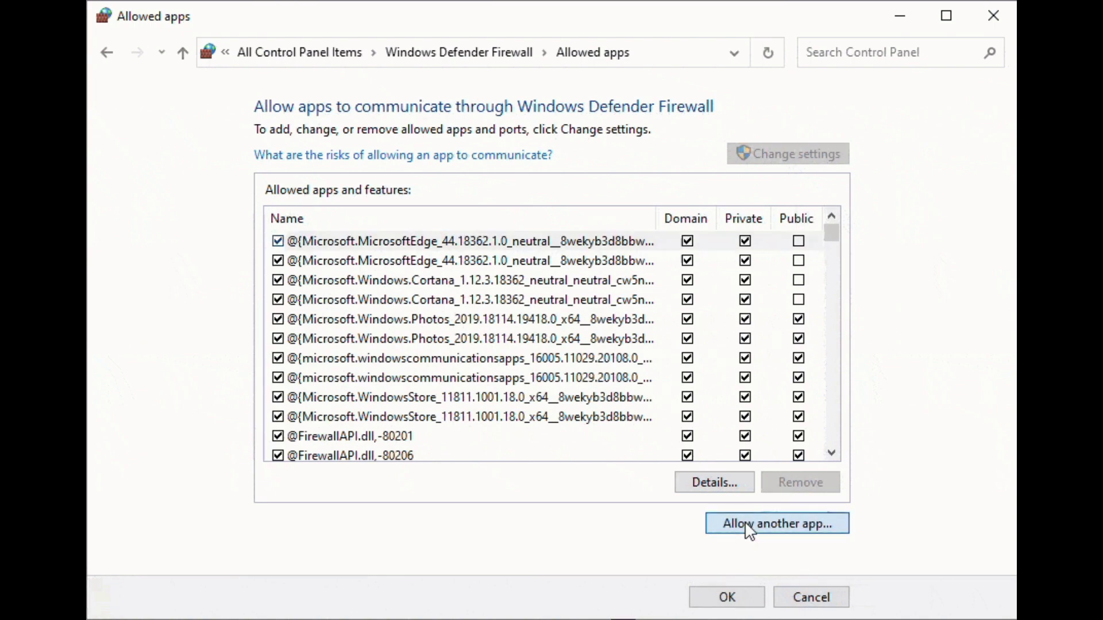
click(785, 153)
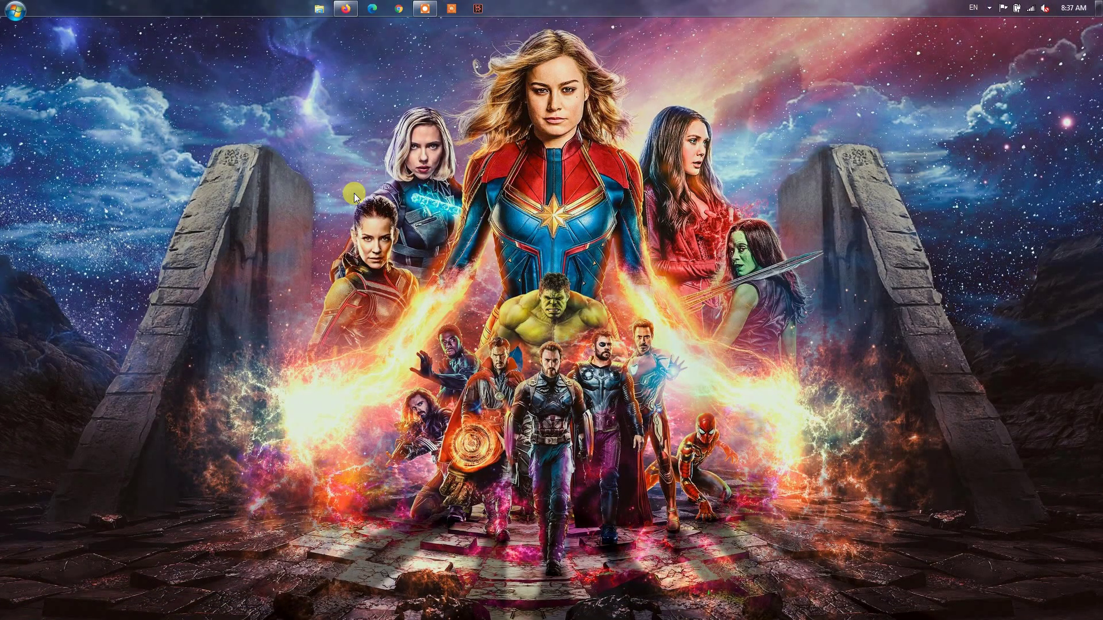
- Launch Network Connections and open the Wireless Network Connection adapter's properties
key(super+r)
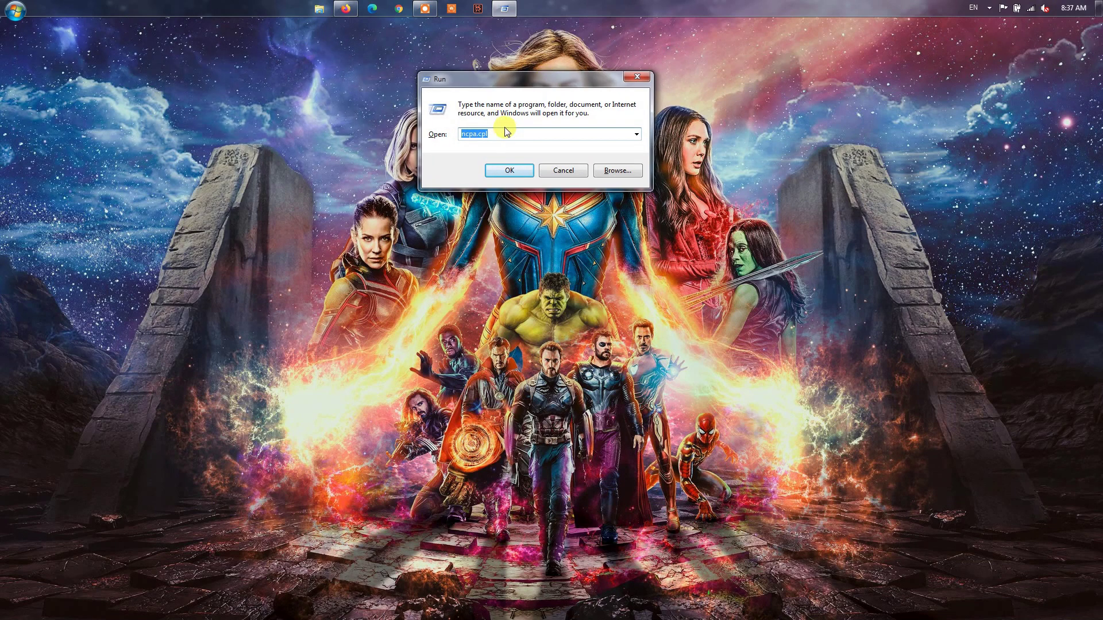
click(518, 171)
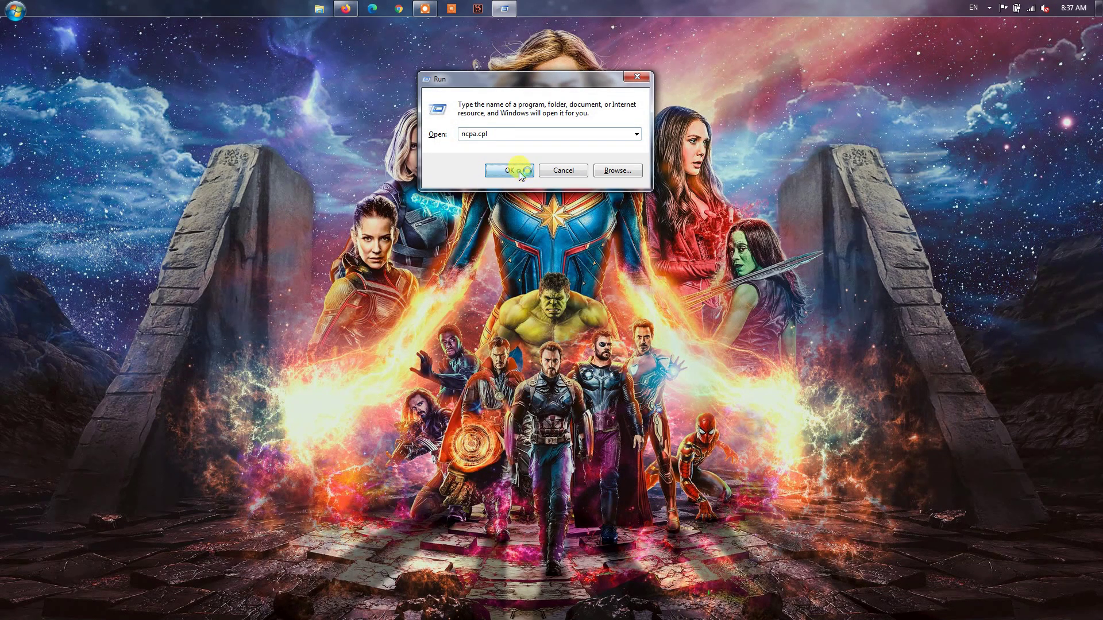
mouse_move(585, 182)
mouse_down()
mouse_move(559, 156)
mouse_move(541, 105)
mouse_up()
click(614, 167)
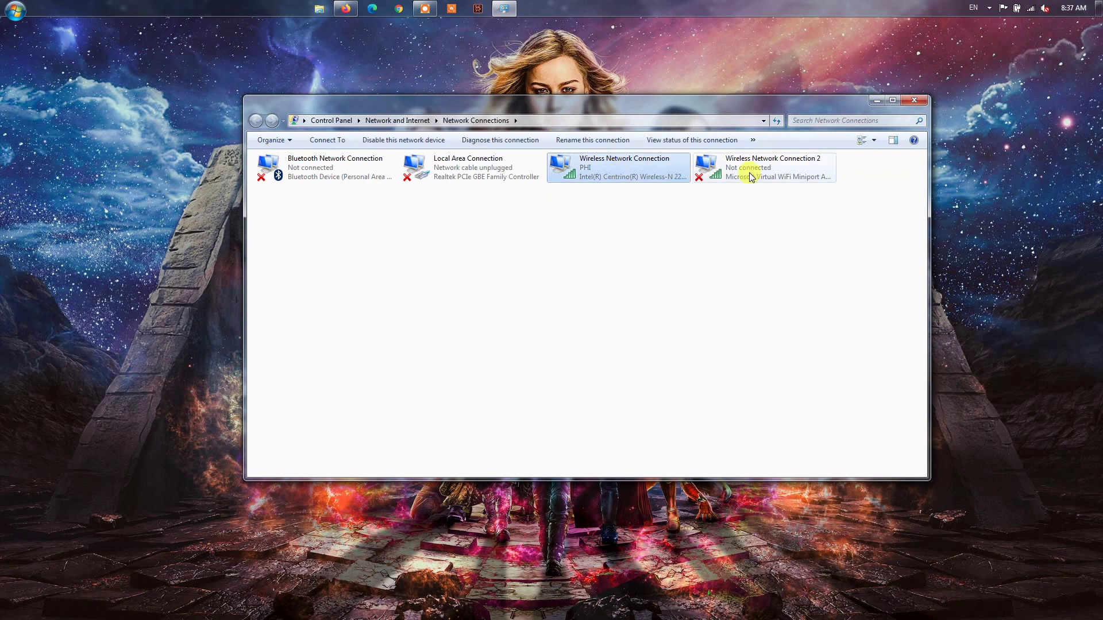
right_click(572, 177)
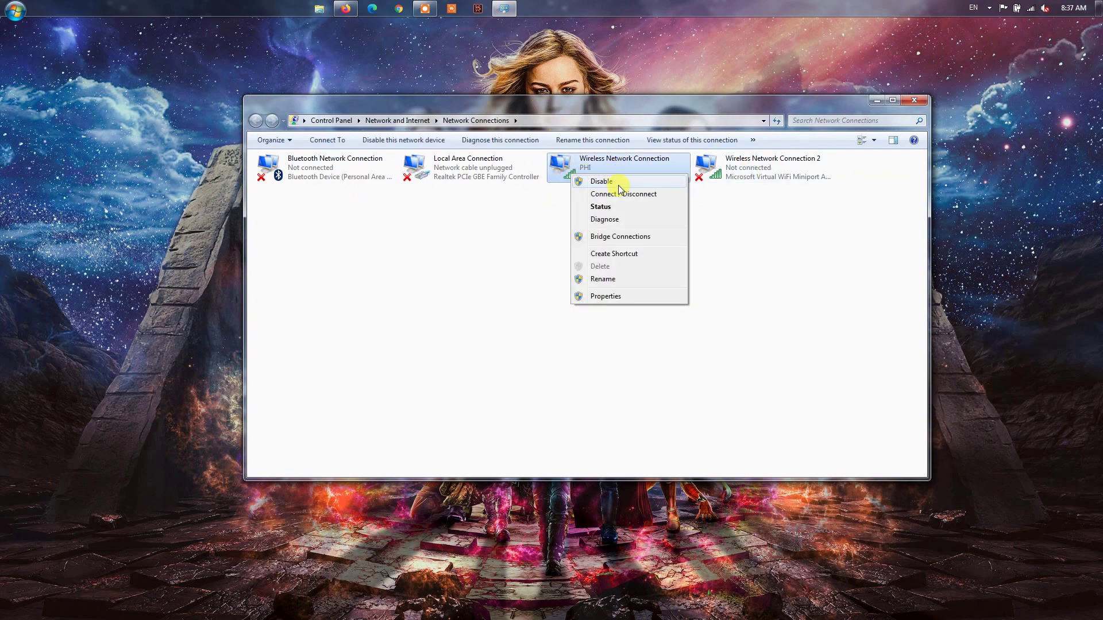
click(609, 302)
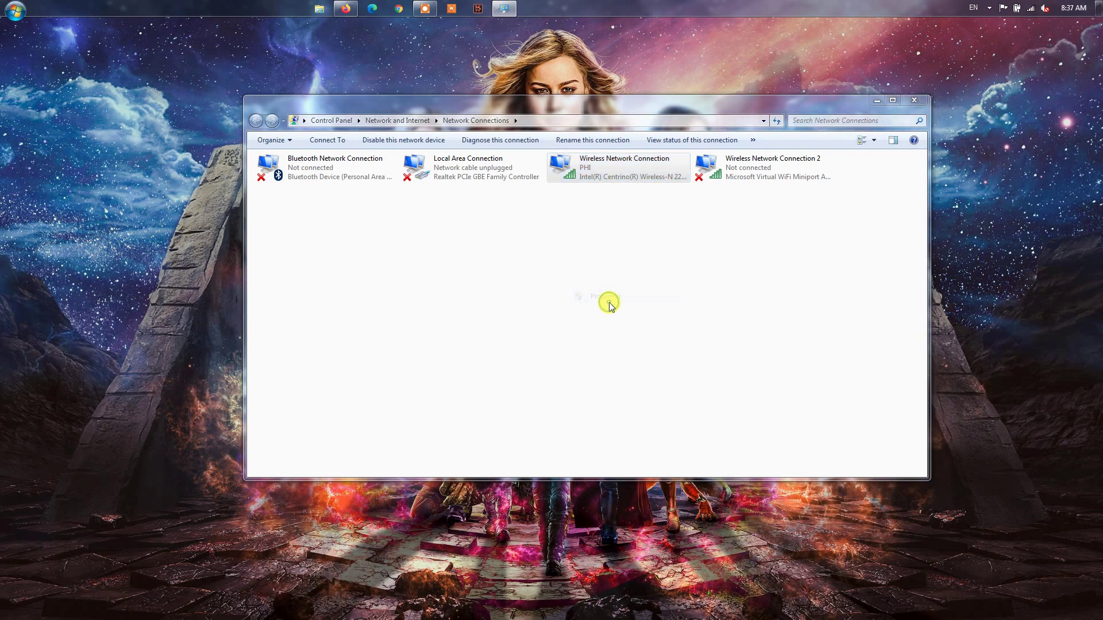
- Switch the wireless adapter's IPv4 settings to manual DNS and begin entering the alternate server
drag(335, 148, 535, 158)
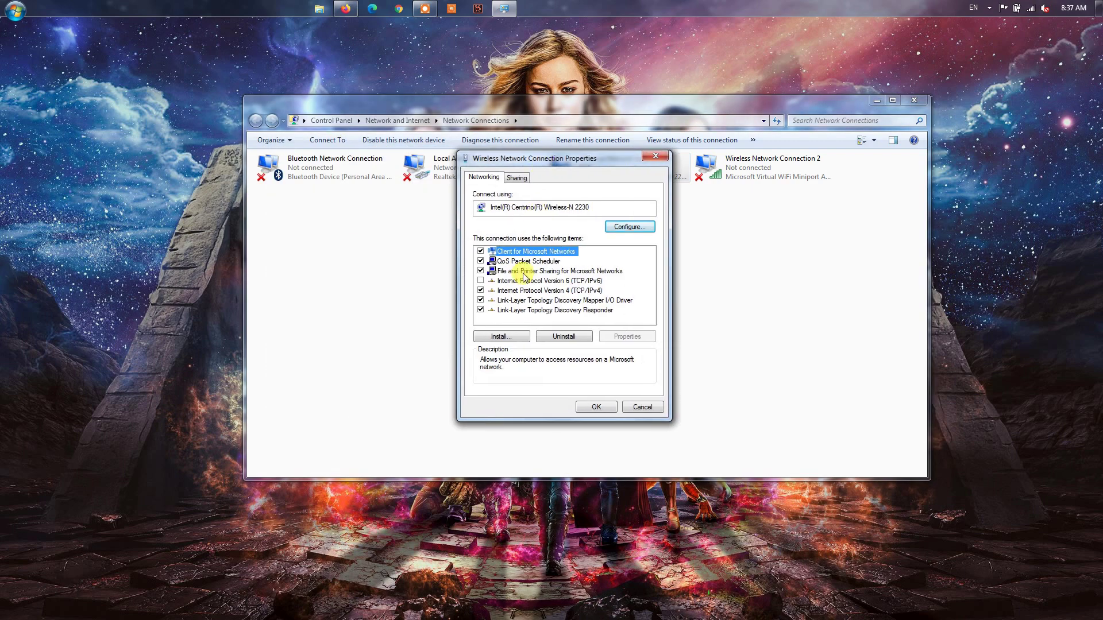
click(529, 290)
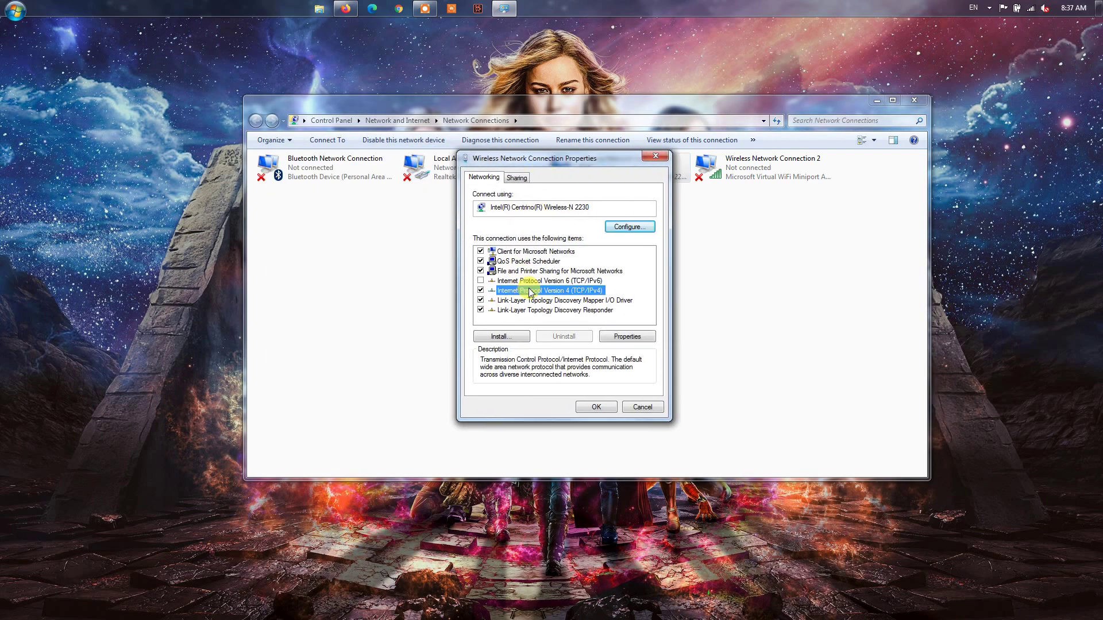
double_click(583, 291)
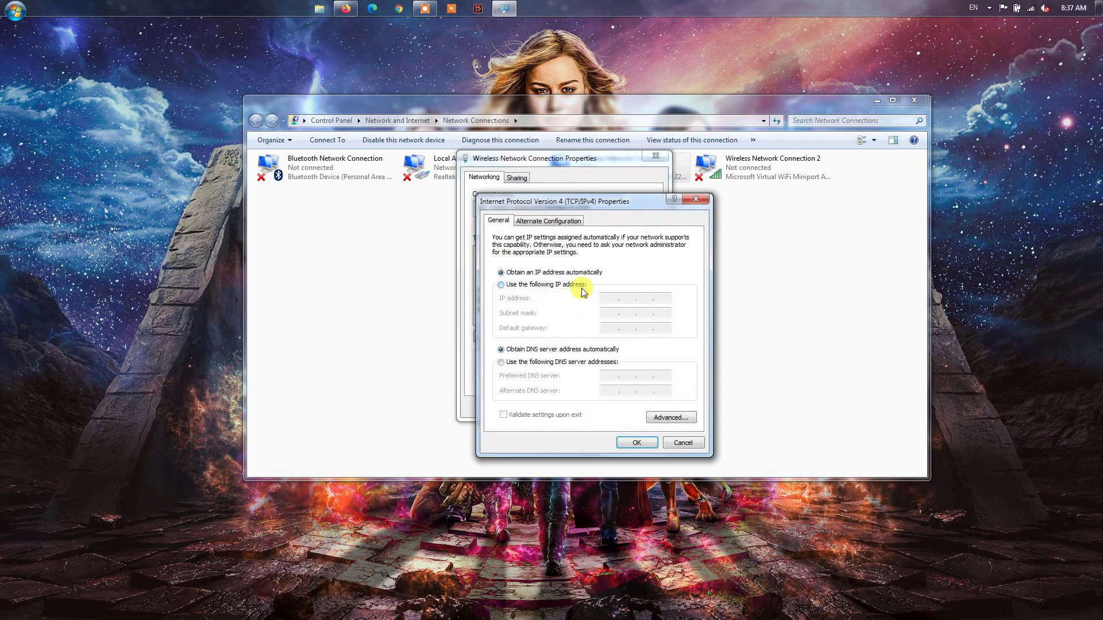
click(509, 362)
text(8 . 8 . 8 . 8)
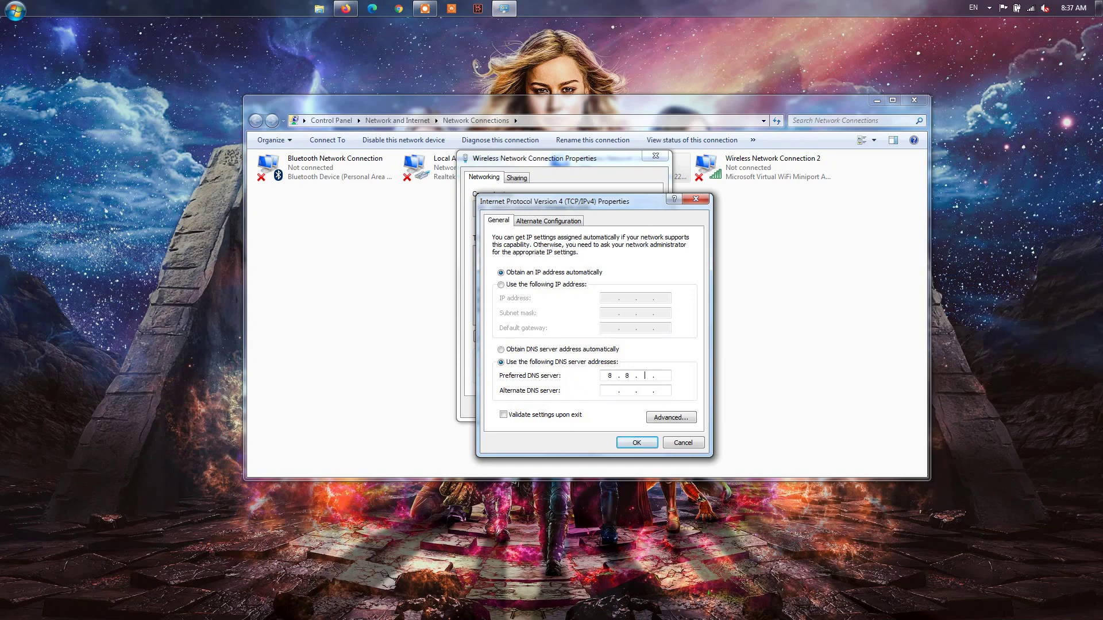
click(611, 390)
text(8.)
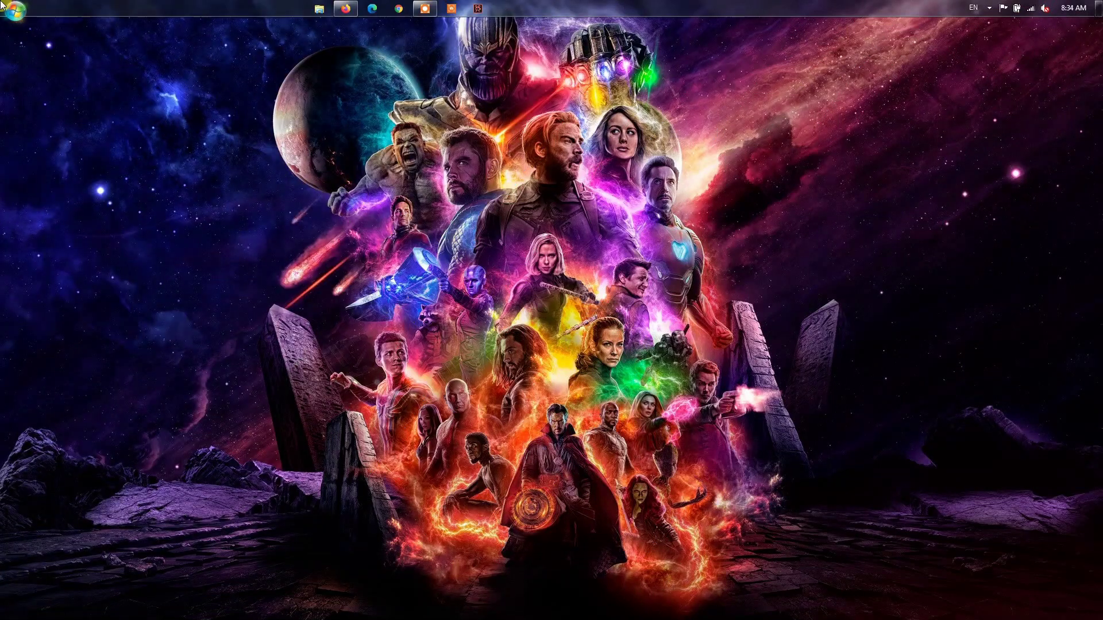
- Search the Start menu for 'device man' and launch Device Manager
click(16, 10)
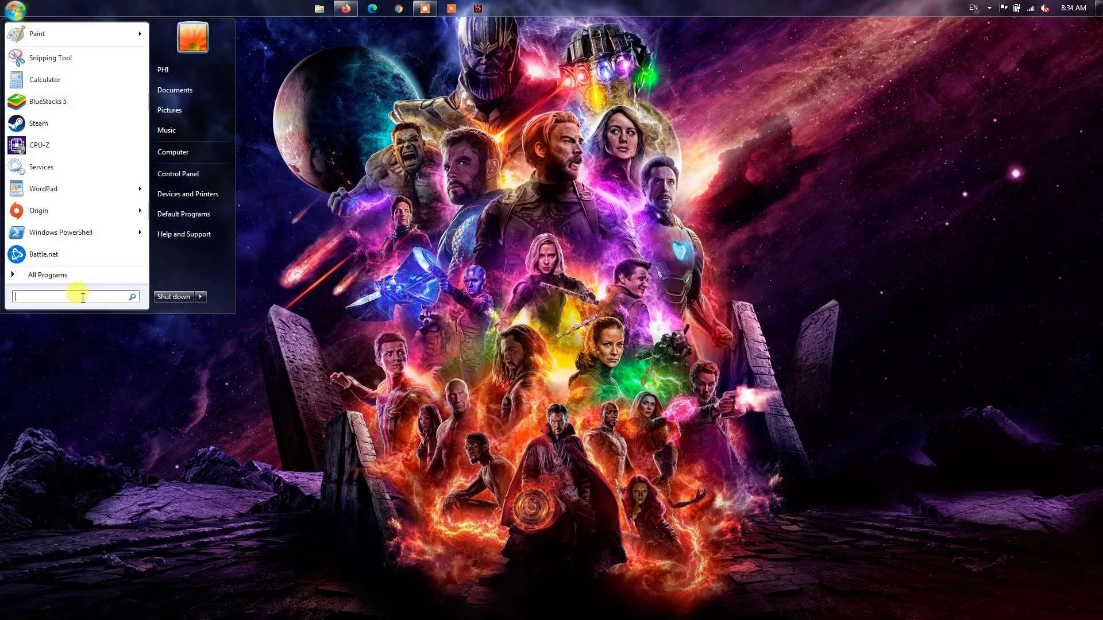
text(device )
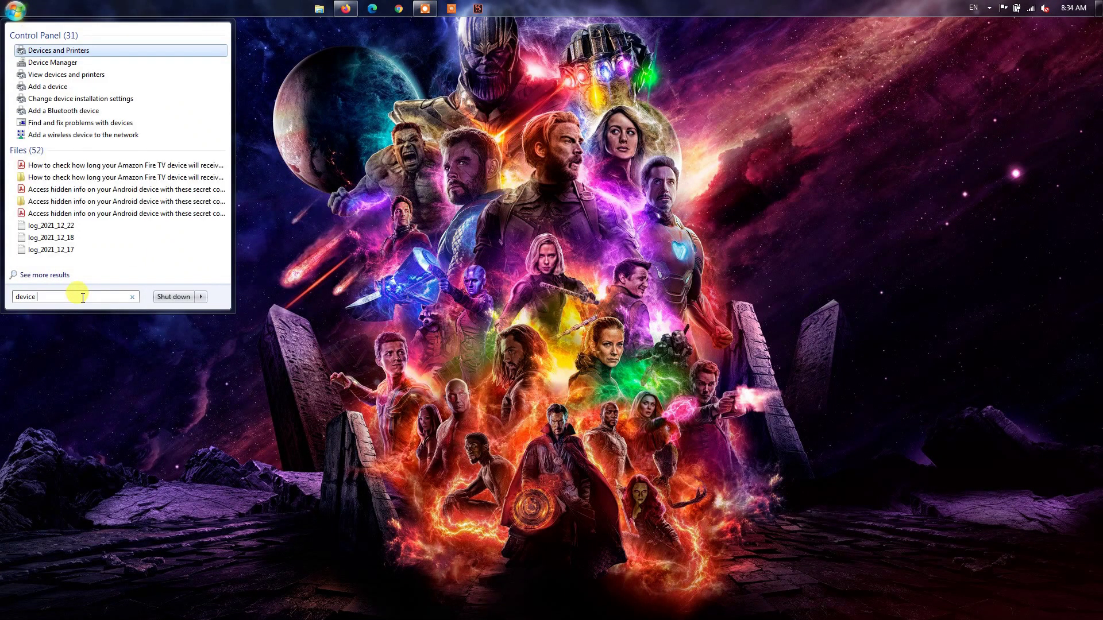
text(man)
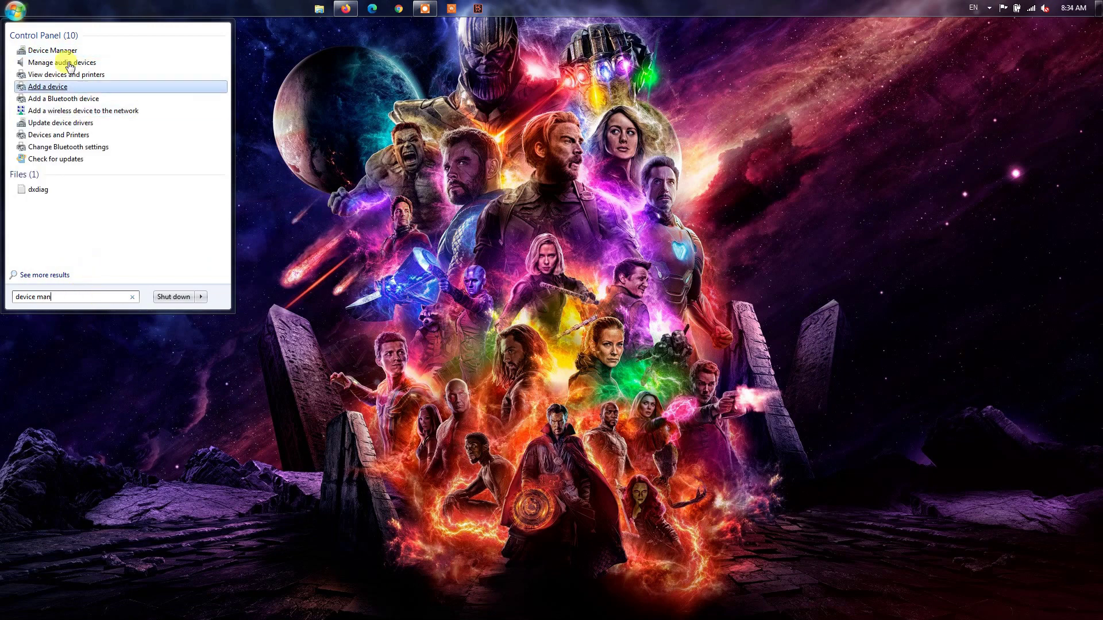
click(64, 53)
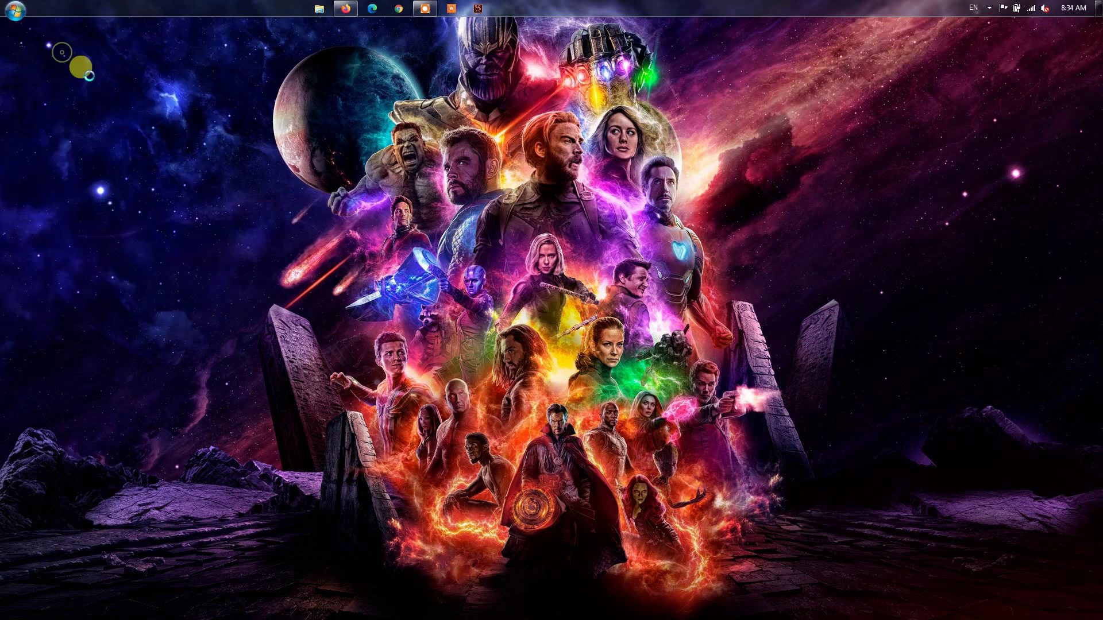
- Review the Network adapters and start a driver update for the Intel Centrino Wireless-N 2230
drag(307, 53, 630, 81)
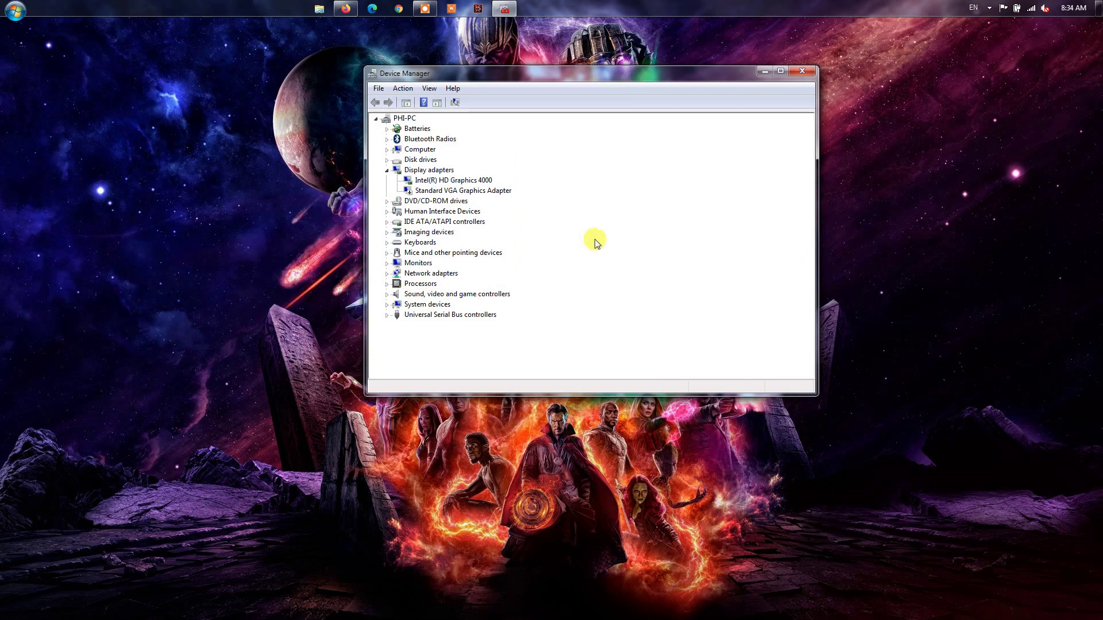
click(388, 273)
drag(587, 80, 580, 40)
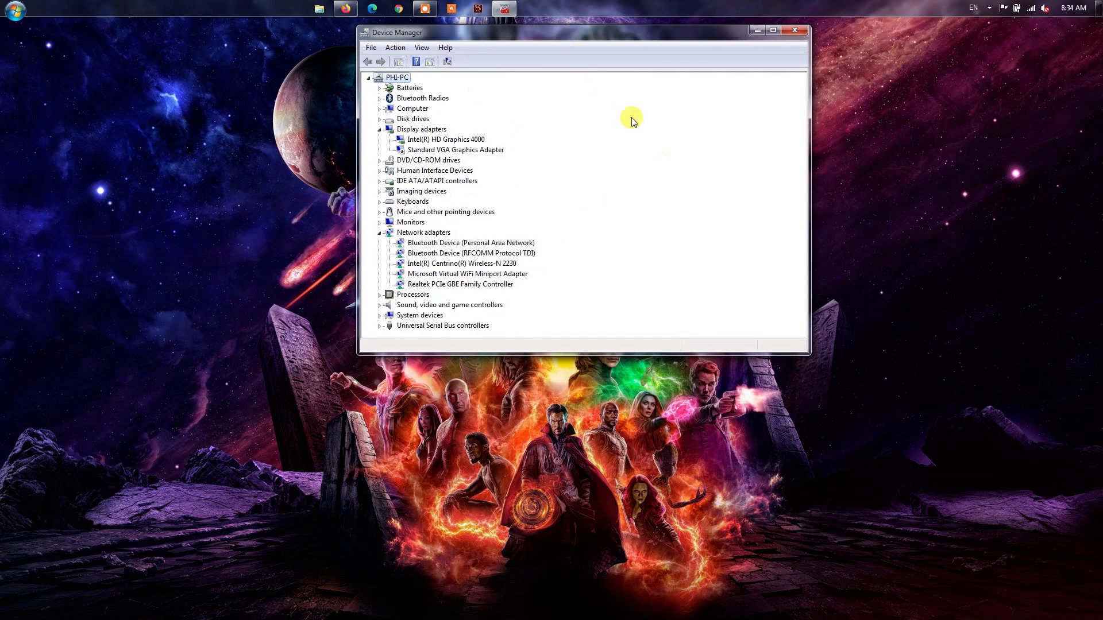
click(478, 274)
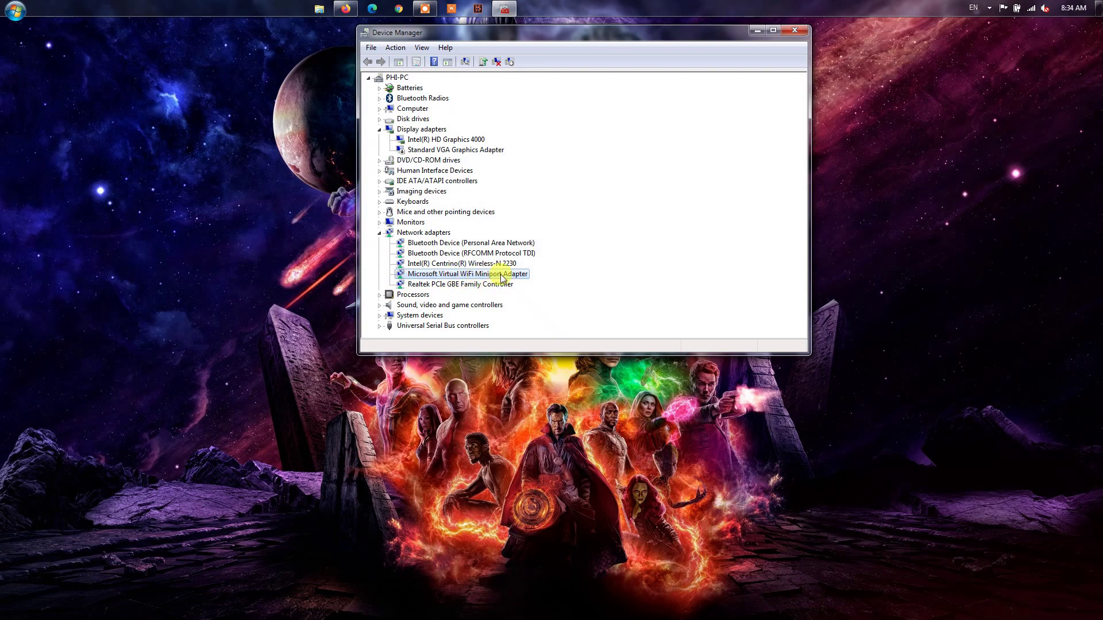
click(467, 263)
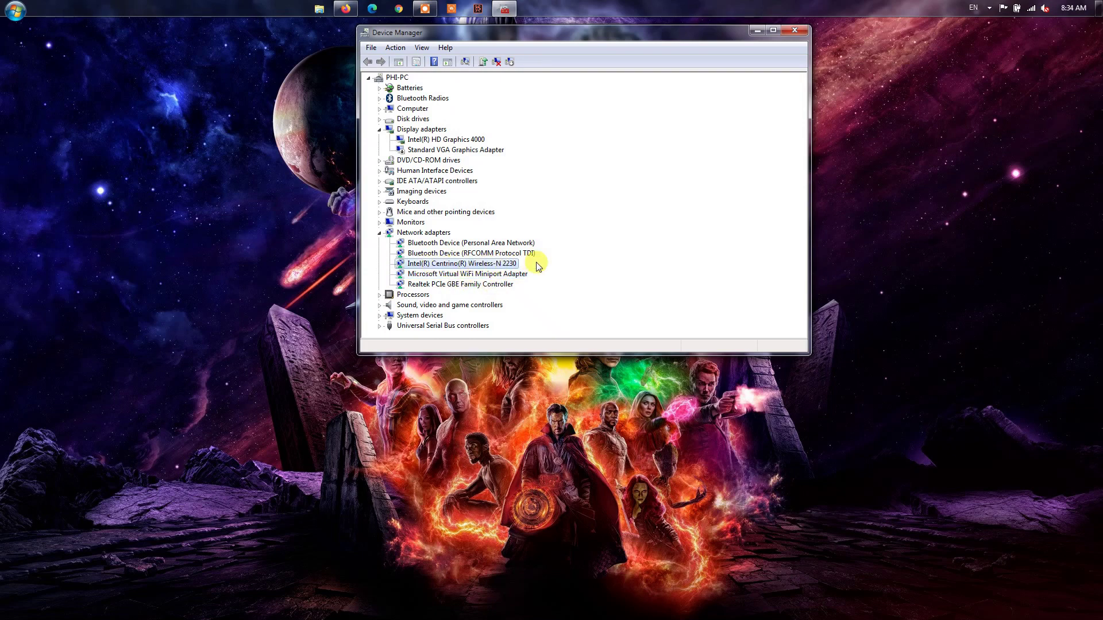
click(498, 285)
right_click(507, 263)
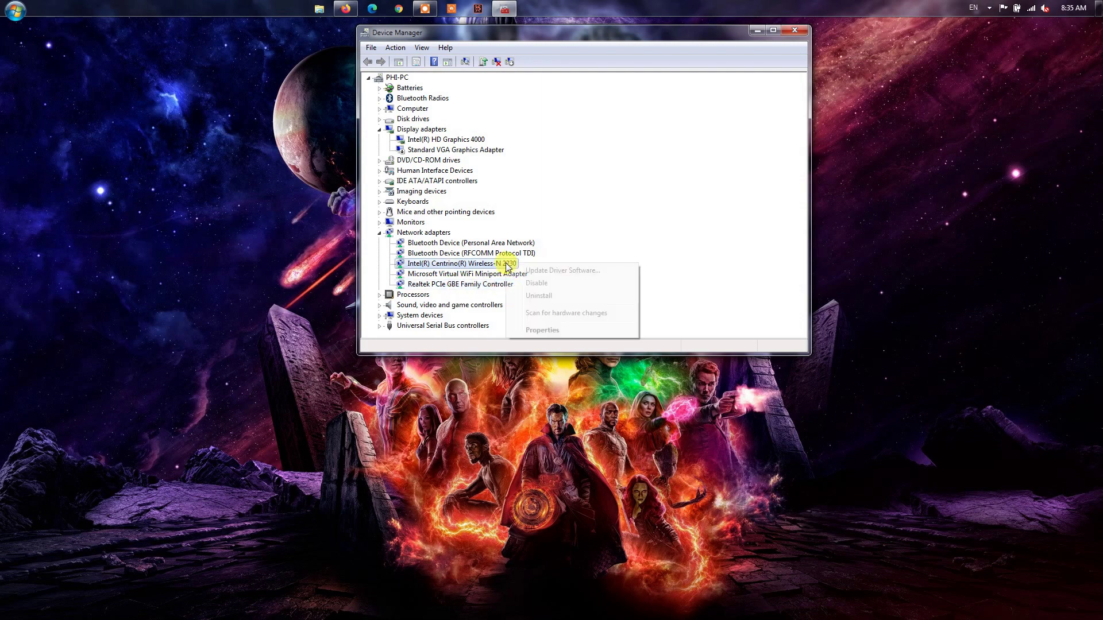
click(556, 271)
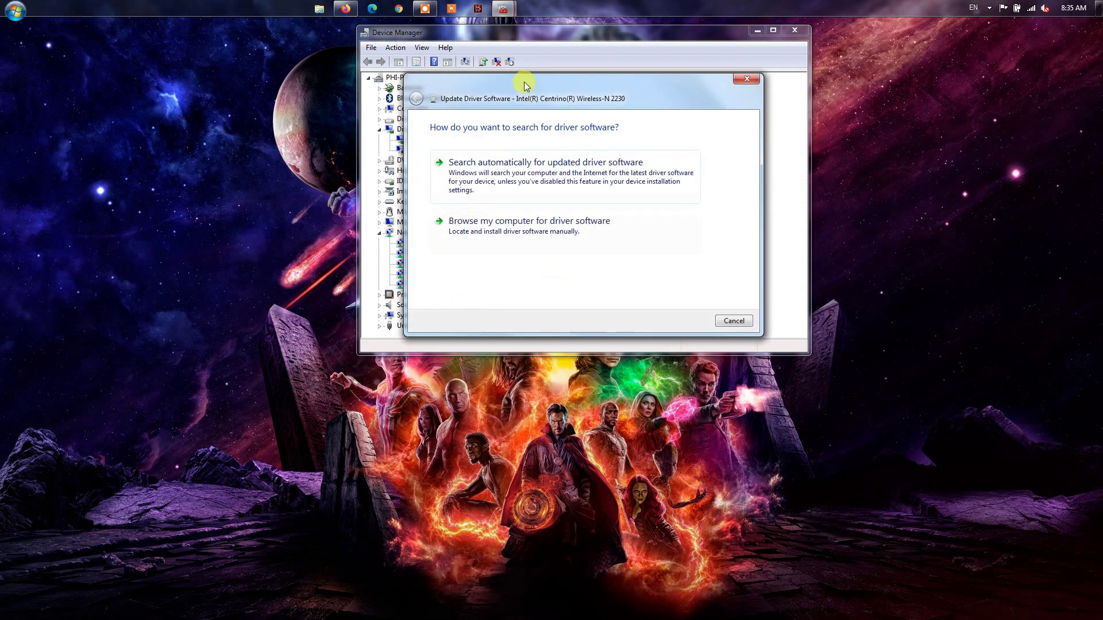